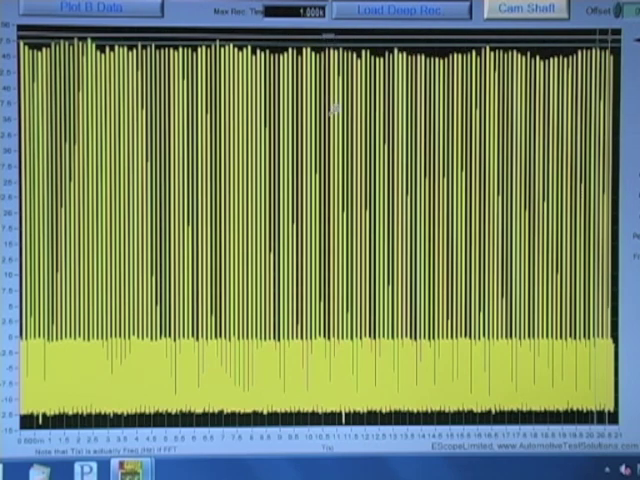
Step: Zoom the pressure trace in to a short span showing a few compression peaks
{"action": "left_click_drag", "start_coordinate": [338, 38], "coordinate": [343, 400]}
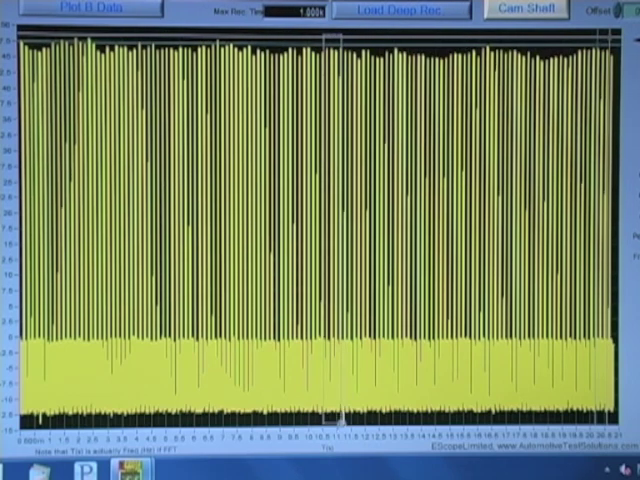
{"action": "left_click_drag", "start_coordinate": [343, 400], "coordinate": [342, 420]}
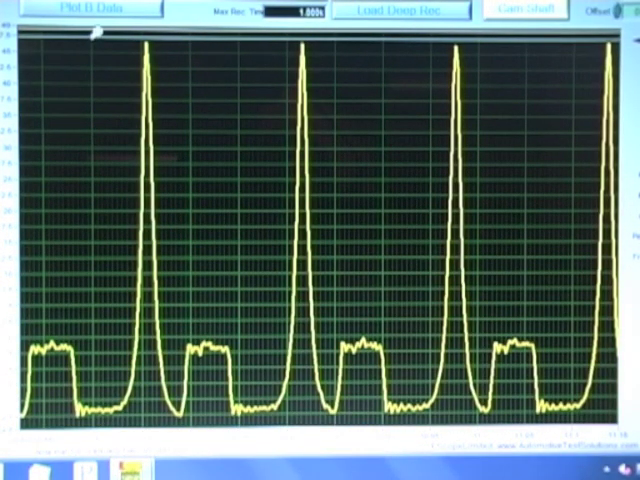
Step: Zoom further so roughly one engine cycle between two peaks fills the plot
{"action": "mouse_move", "coordinate": [98, 37]}
{"action": "left_mouse_down"}
{"action": "mouse_move", "coordinate": [340, 78]}
{"action": "mouse_move", "coordinate": [355, 425]}
{"action": "left_mouse_up"}
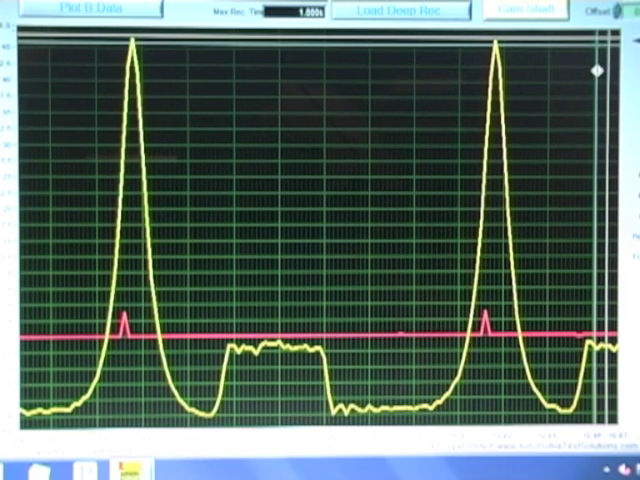
Step: Drag two vertical marker lines from the plot edge onto the first pressure peak area
{"action": "left_click_drag", "start_coordinate": [598, 66], "coordinate": [126, 122]}
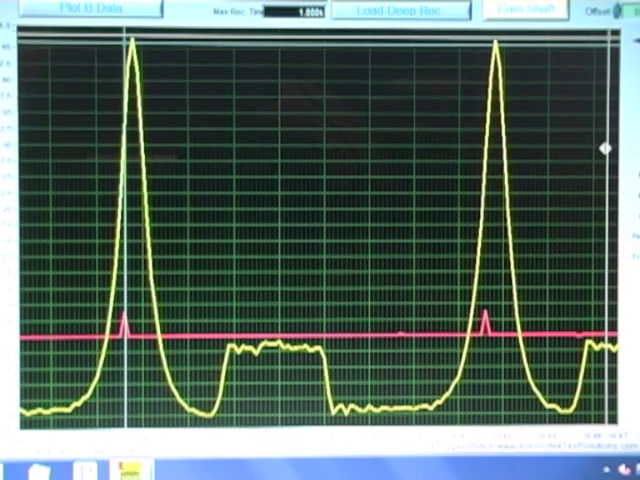
{"action": "left_click_drag", "start_coordinate": [605, 148], "coordinate": [132, 128]}
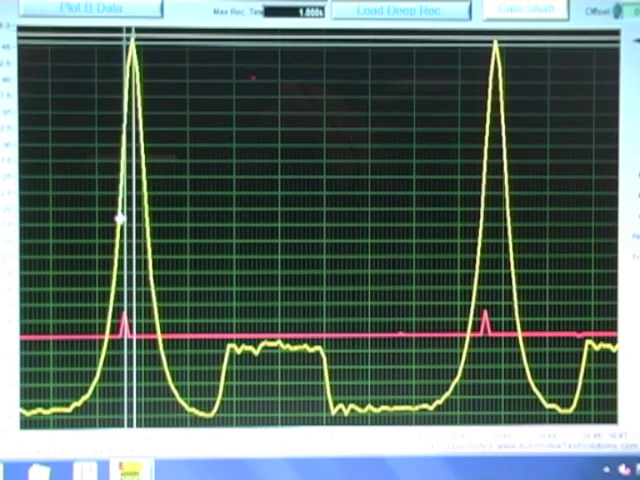
Step: Place a marker line on the right pressure peak to bracket one engine cycle
{"action": "left_click_drag", "start_coordinate": [122, 218], "coordinate": [491, 226]}
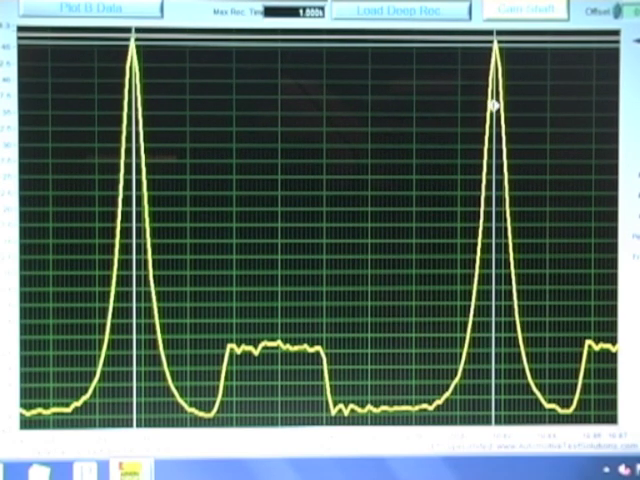
Step: Move the right-peak marker to the plateau's rising edge after the first peak
{"action": "left_click_drag", "start_coordinate": [493, 105], "coordinate": [223, 135]}
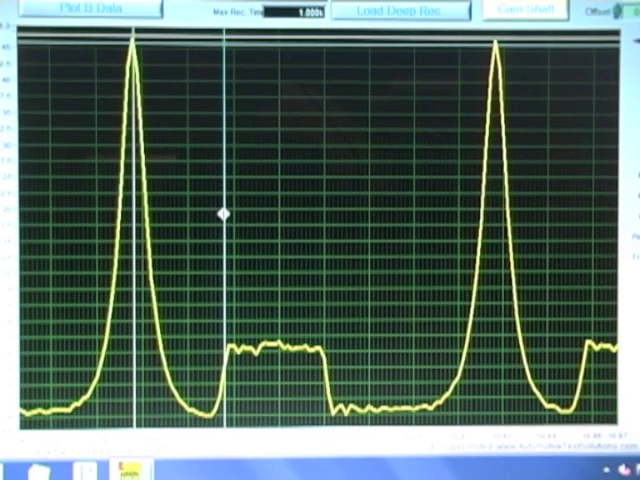
Step: Shift the marker past the plateau's falling edge onto the low trace before the second peak
{"action": "left_click_drag", "start_coordinate": [223, 214], "coordinate": [314, 218]}
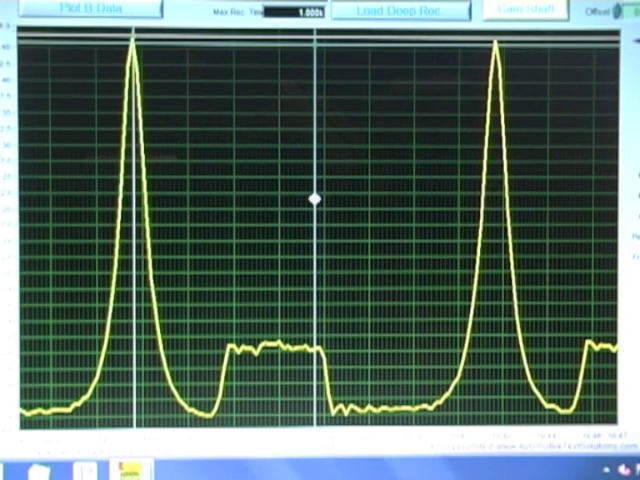
{"action": "left_click_drag", "start_coordinate": [314, 199], "coordinate": [396, 209]}
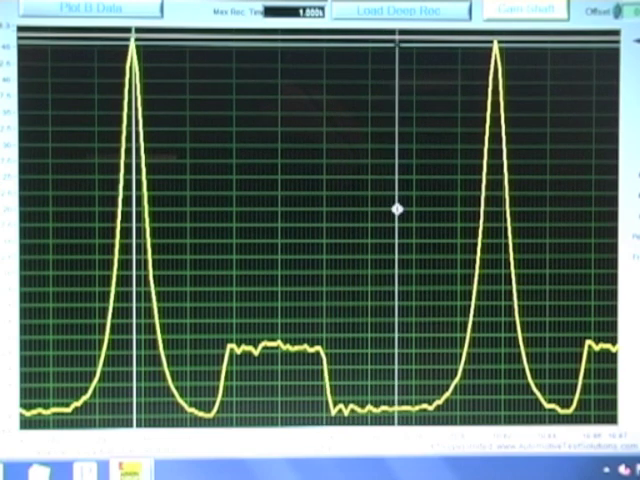
Step: Nudge the marker toward the second peak, then start Load Deep Rec for another recording
{"action": "left_click_drag", "start_coordinate": [396, 209], "coordinate": [411, 211]}
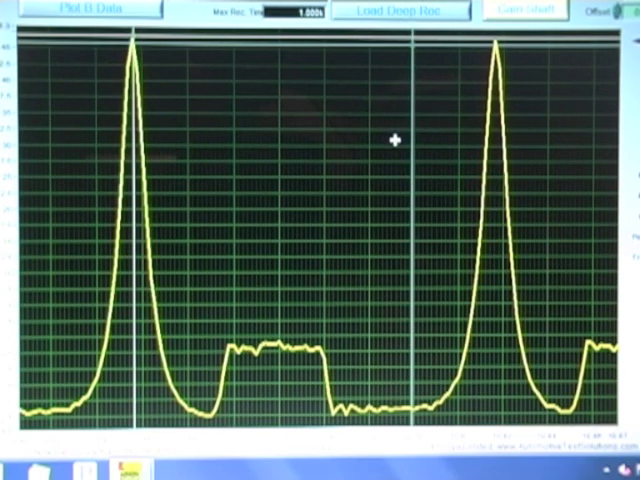
{"action": "left_click", "coordinate": [397, 12]}
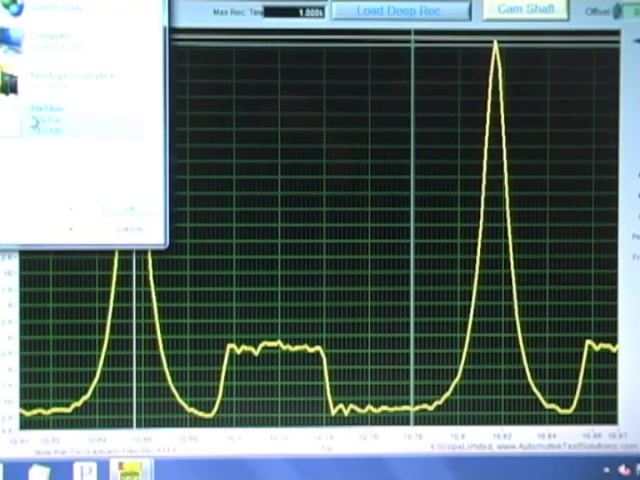
Step: Load the chosen deep recording so its full green pressure trace fills the plot
{"action": "left_click", "coordinate": [118, 213]}
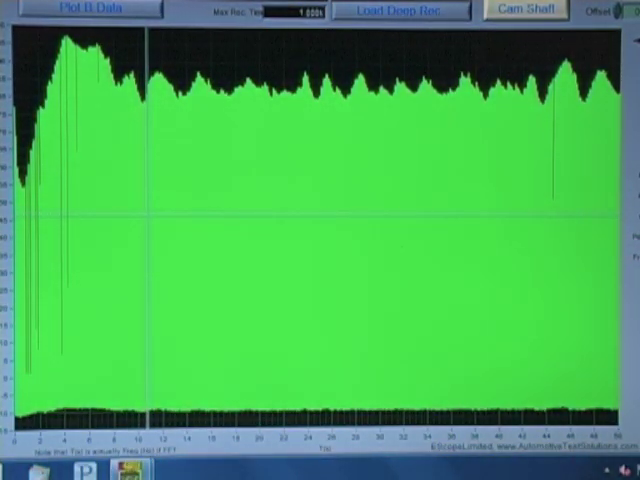
Step: Zoom the green trace in two stages down to one cycle spanning two compression peaks
{"action": "left_click_drag", "start_coordinate": [333, 62], "coordinate": [323, 415]}
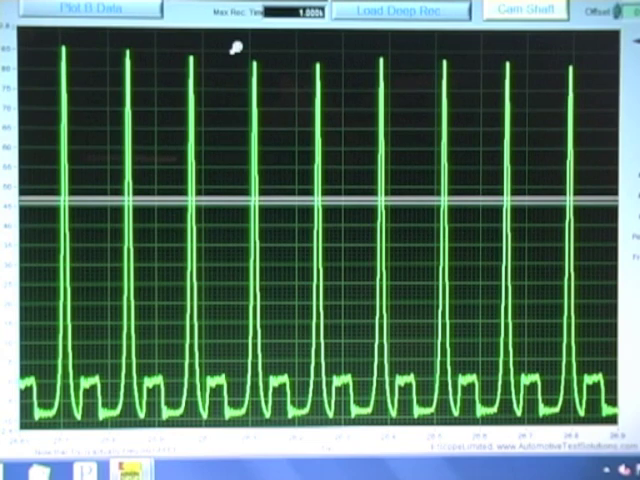
{"action": "left_click_drag", "start_coordinate": [237, 47], "coordinate": [340, 422]}
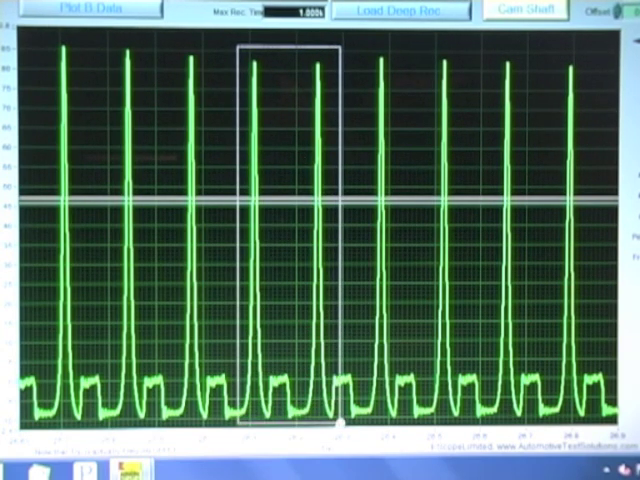
{"action": "left_click_drag", "start_coordinate": [340, 422], "coordinate": [340, 422]}
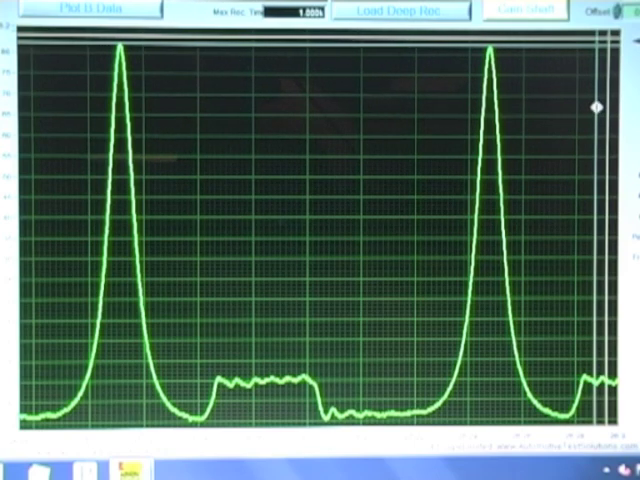
Step: Place the two measurement markers on the left and right compression peaks
{"action": "left_click_drag", "start_coordinate": [595, 107], "coordinate": [120, 100]}
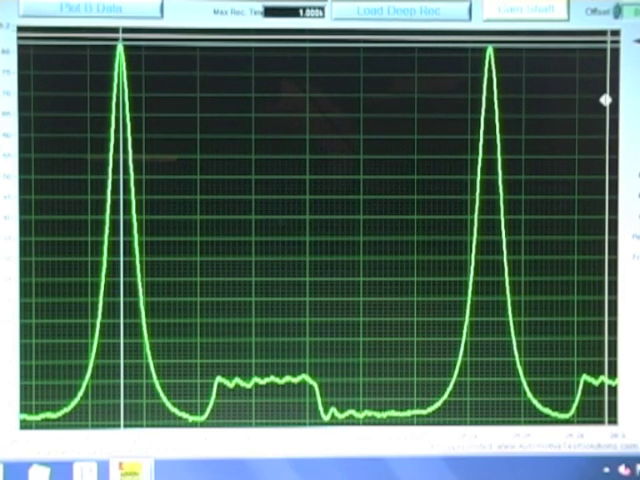
{"action": "left_click_drag", "start_coordinate": [607, 100], "coordinate": [489, 93]}
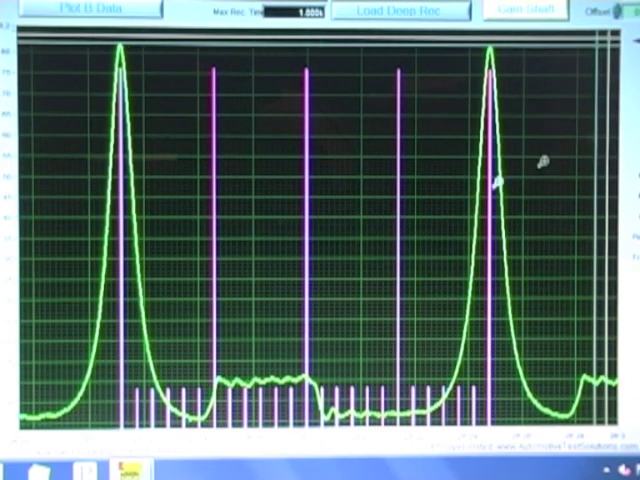
Step: Rezoom the trace out to the full ~50-second recording with degree markers along it
{"action": "left_click_drag", "start_coordinate": [165, 297], "coordinate": [270, 420]}
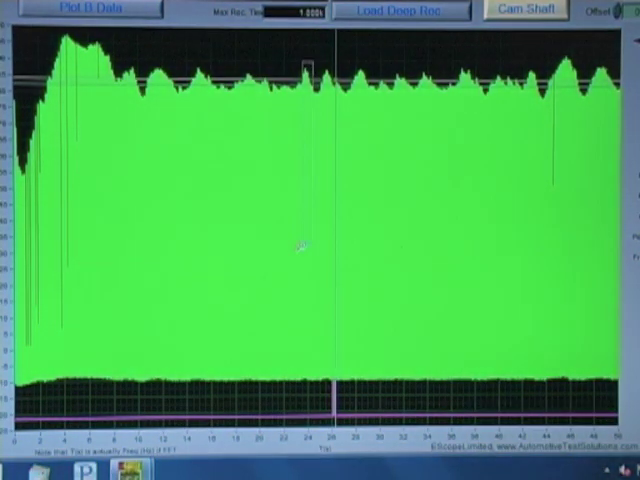
Step: Zoom to one engine cycle between two compression peaks and set the cursor on the left peak
{"action": "left_click_drag", "start_coordinate": [300, 245], "coordinate": [298, 398]}
{"action": "left_click_drag", "start_coordinate": [298, 398], "coordinate": [298, 398]}
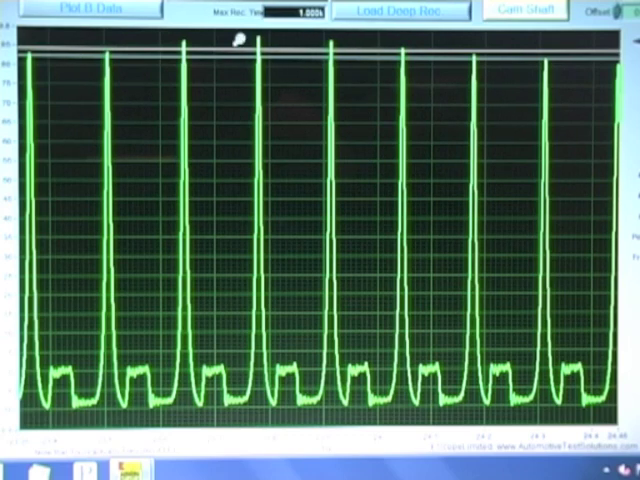
{"action": "mouse_move", "coordinate": [240, 38]}
{"action": "left_mouse_down"}
{"action": "mouse_move", "coordinate": [352, 373]}
{"action": "mouse_move", "coordinate": [352, 420]}
{"action": "left_mouse_up"}
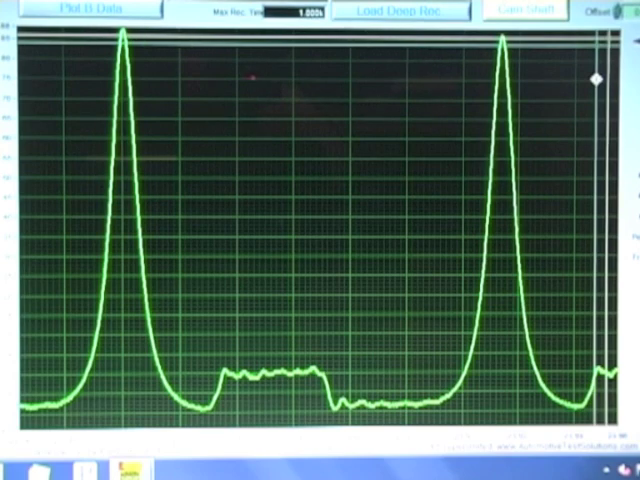
{"action": "left_click_drag", "start_coordinate": [600, 79], "coordinate": [125, 103]}
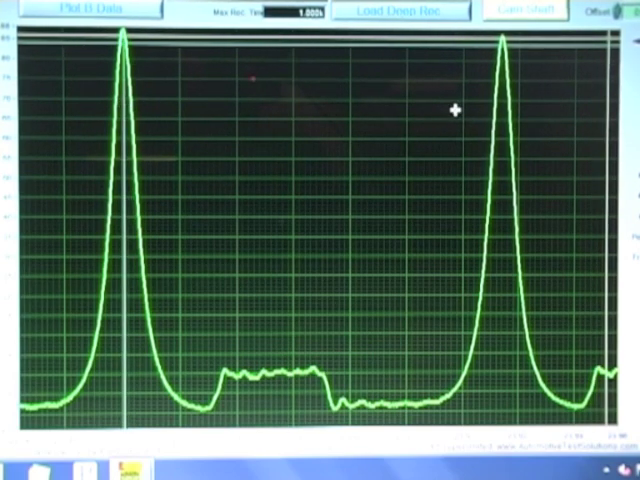
Step: Place the second cursor on the right compression peak so degree markers span the cycle
{"action": "left_click_drag", "start_coordinate": [606, 130], "coordinate": [501, 131]}
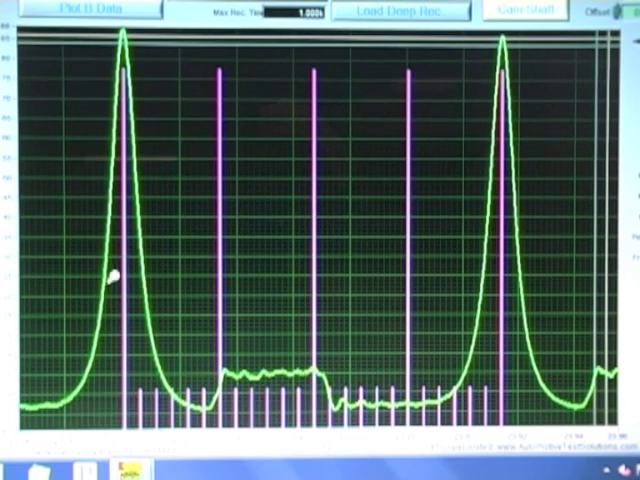
Step: Magnify the pressure dip and rise into the plateau after the first compression peak
{"action": "left_click_drag", "start_coordinate": [114, 276], "coordinate": [270, 425]}
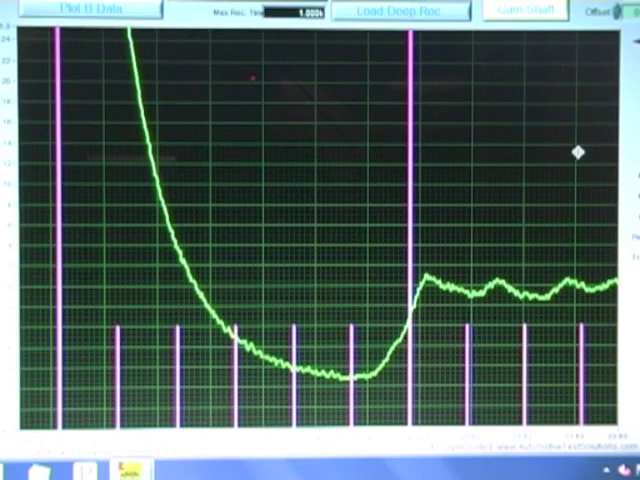
{"action": "scroll", "coordinate": [352, 184], "scroll_direction": "down", "scroll_amount": 4}
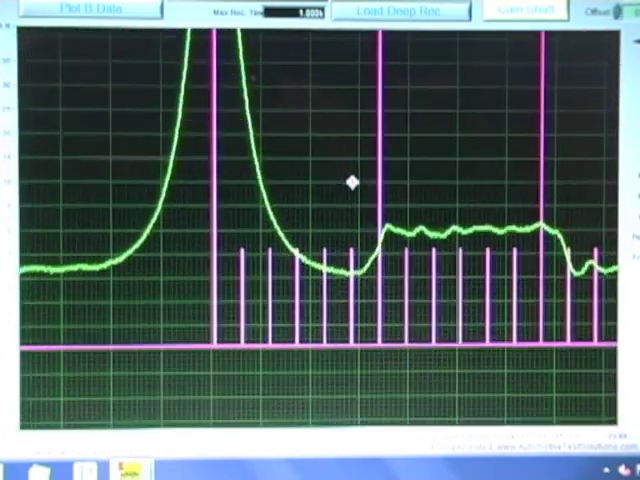
{"action": "scroll", "coordinate": [352, 184], "scroll_direction": "down", "scroll_amount": 1}
{"action": "scroll", "coordinate": [352, 184], "scroll_direction": "down", "scroll_amount": 1}
{"action": "scroll", "coordinate": [352, 184], "scroll_direction": "down", "scroll_amount": 1}
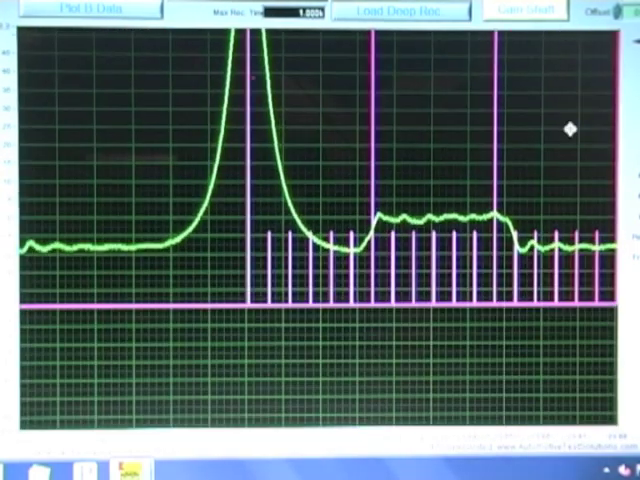
{"action": "scroll", "coordinate": [370, 210], "scroll_direction": "down", "scroll_amount": 1}
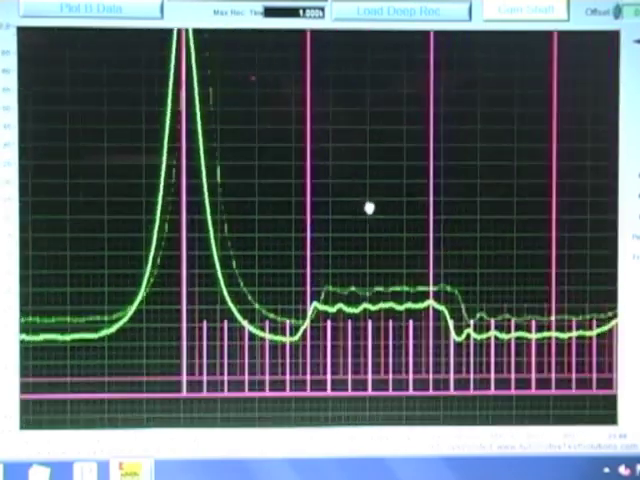
{"action": "scroll", "coordinate": [330, 250], "scroll_direction": "down", "scroll_amount": 1}
{"action": "scroll", "coordinate": [287, 267], "scroll_direction": "down", "scroll_amount": 1}
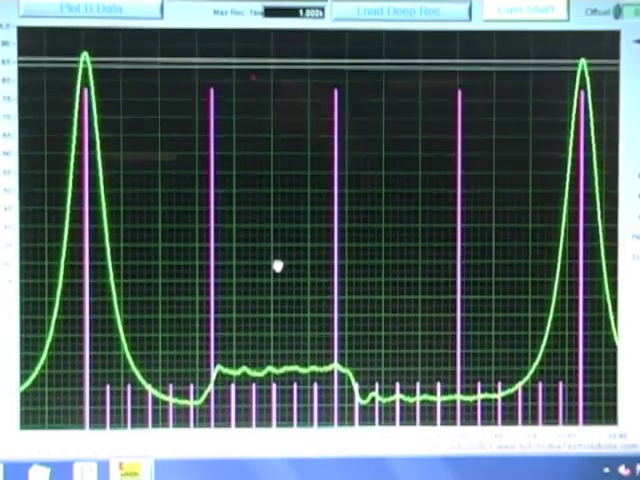